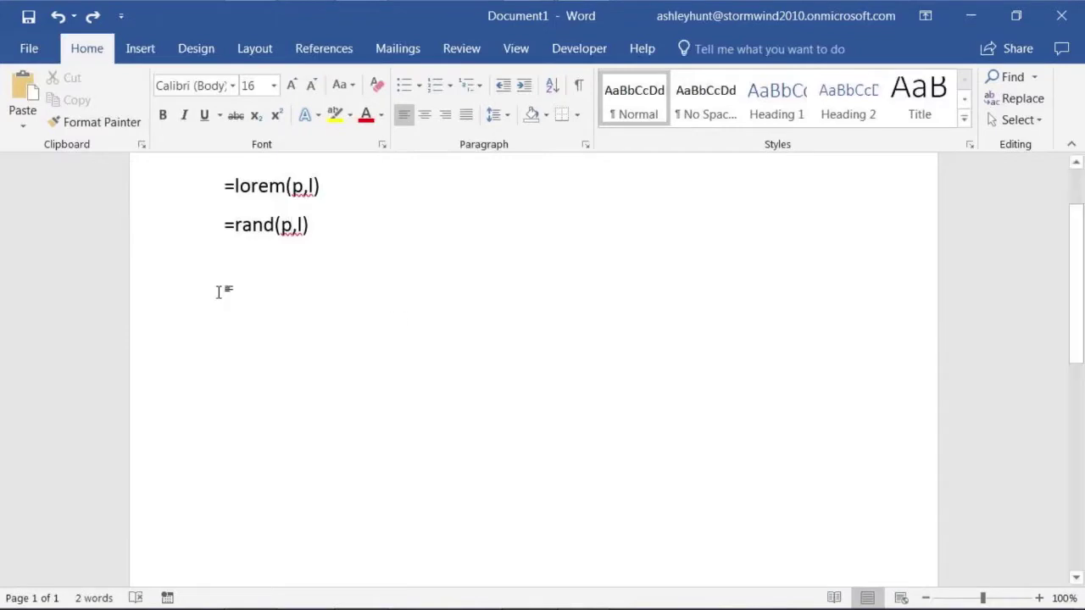
Complete the lorem function as =lorem(10,100) and run it to generate the placeholder text
{"action": "scroll", "coordinate": [218, 229], "scroll_direction": "up", "scroll_amount": 2}
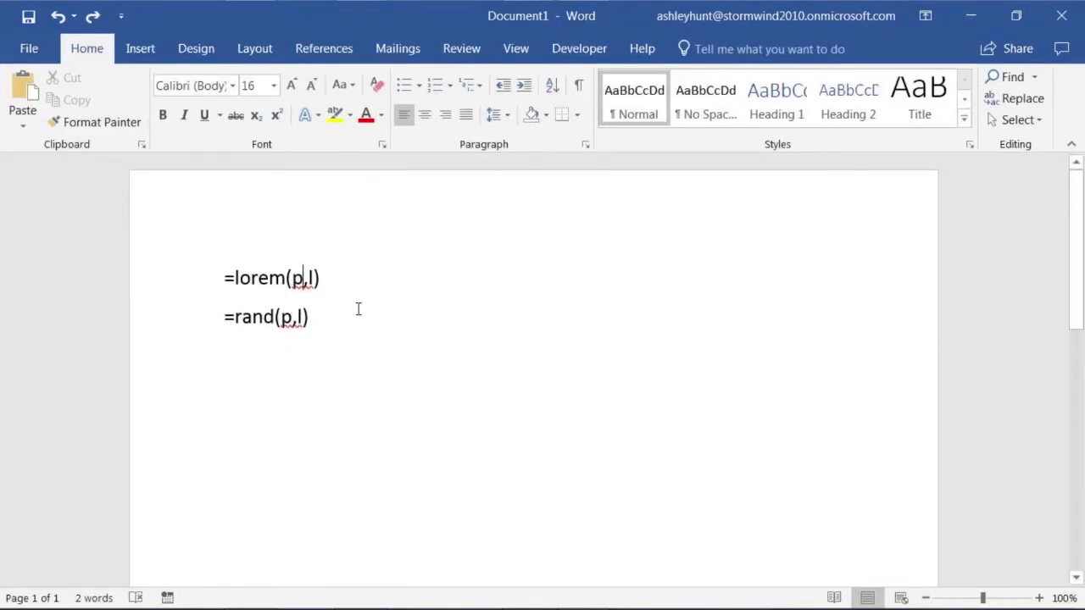
{"action": "key", "text": "BackSpace"}
{"action": "type", "text": "10"}
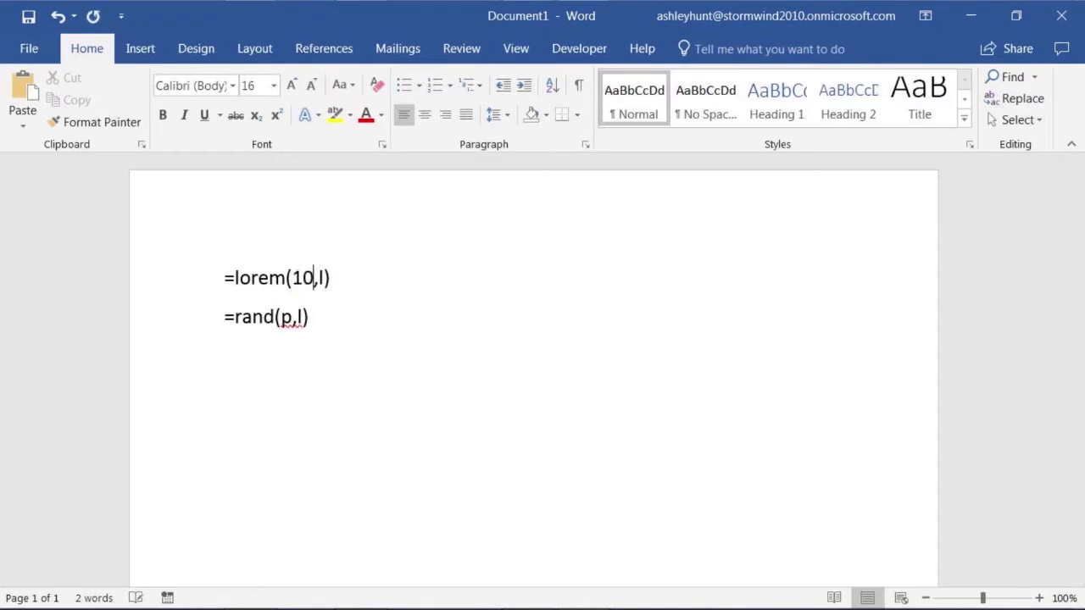
{"action": "key", "text": "Right"}
{"action": "key", "text": "Right"}
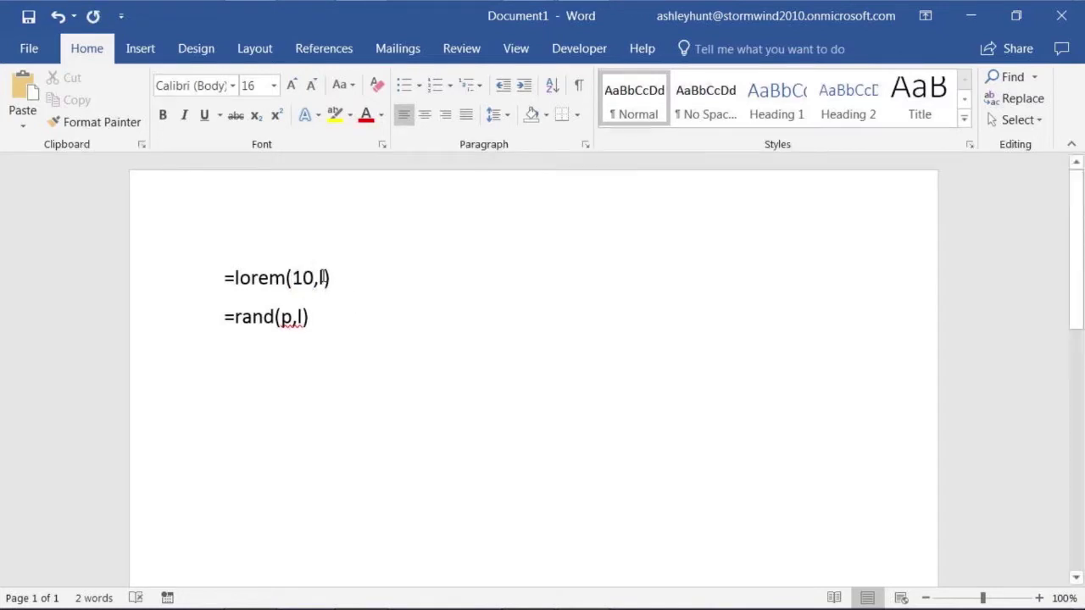
{"action": "type", "text": "100"}
{"action": "left_click", "coordinate": [323, 280]}
{"action": "key", "text": "BackSpace"}
{"action": "left_click", "coordinate": [372, 276]}
{"action": "key", "text": "Return"}
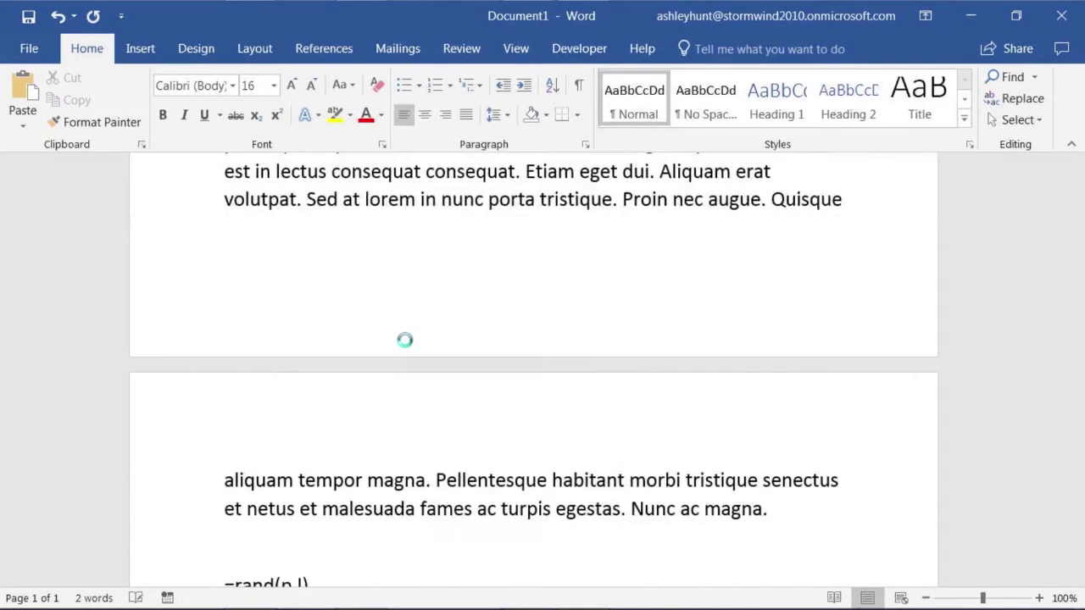
Complete the rand function below the Latin text as =rand(10,50) and run it to generate sample text
{"action": "scroll", "coordinate": [504, 358], "scroll_direction": "up", "scroll_amount": 10}
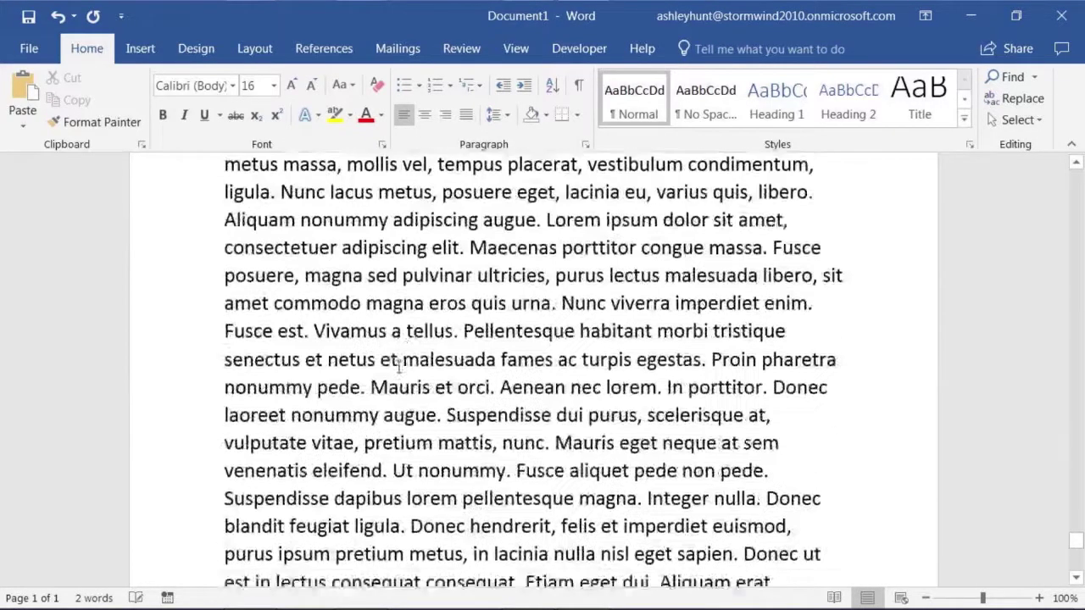
{"action": "scroll", "coordinate": [407, 361], "scroll_direction": "up", "scroll_amount": 10}
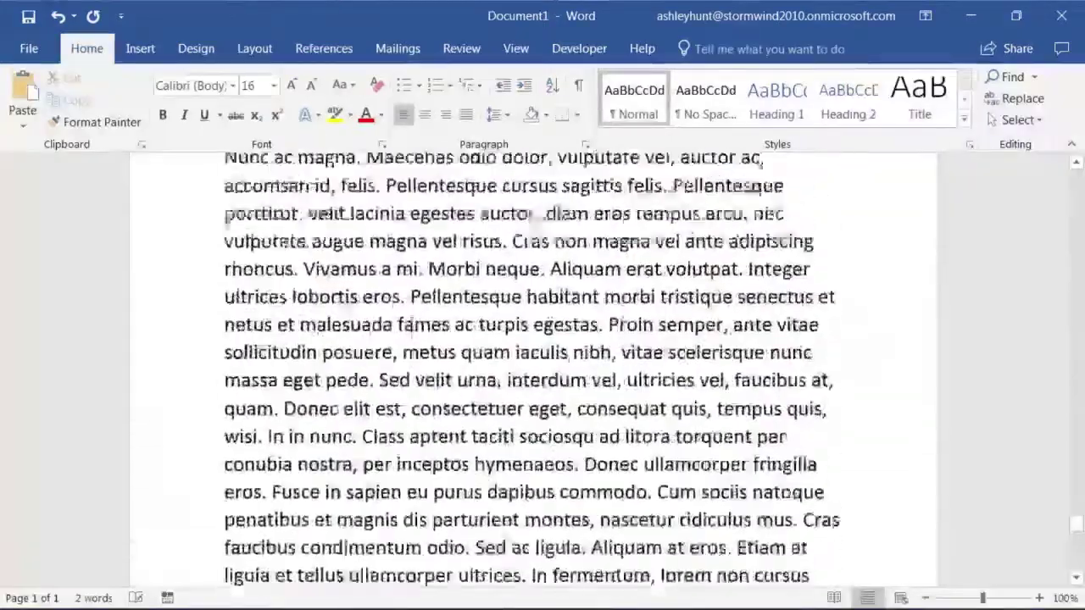
{"action": "scroll", "coordinate": [424, 318], "scroll_direction": "up", "scroll_amount": 12}
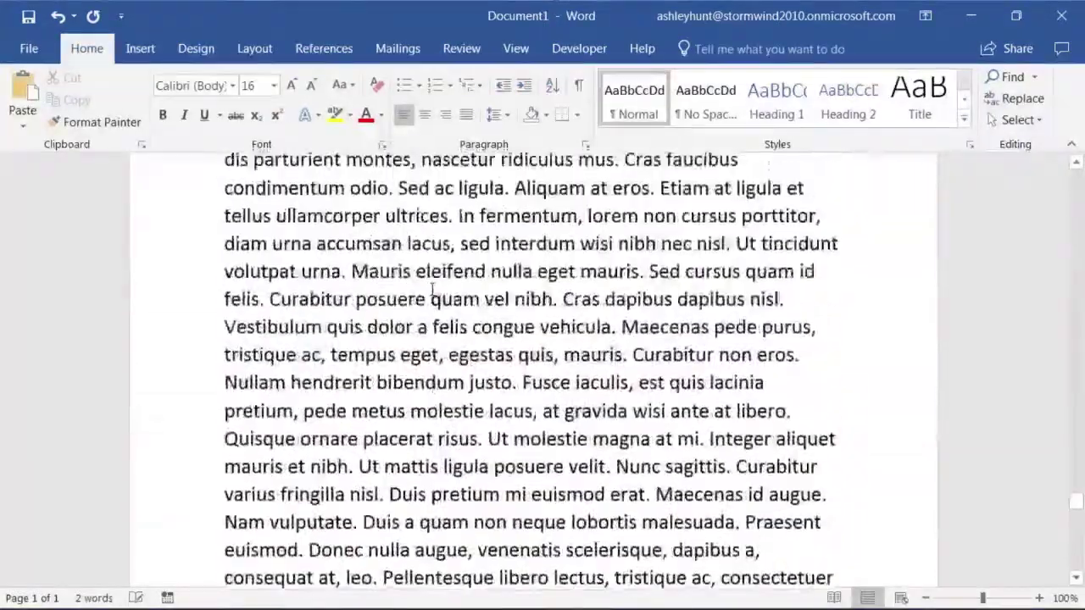
{"action": "scroll", "coordinate": [431, 290], "scroll_direction": "up", "scroll_amount": 10}
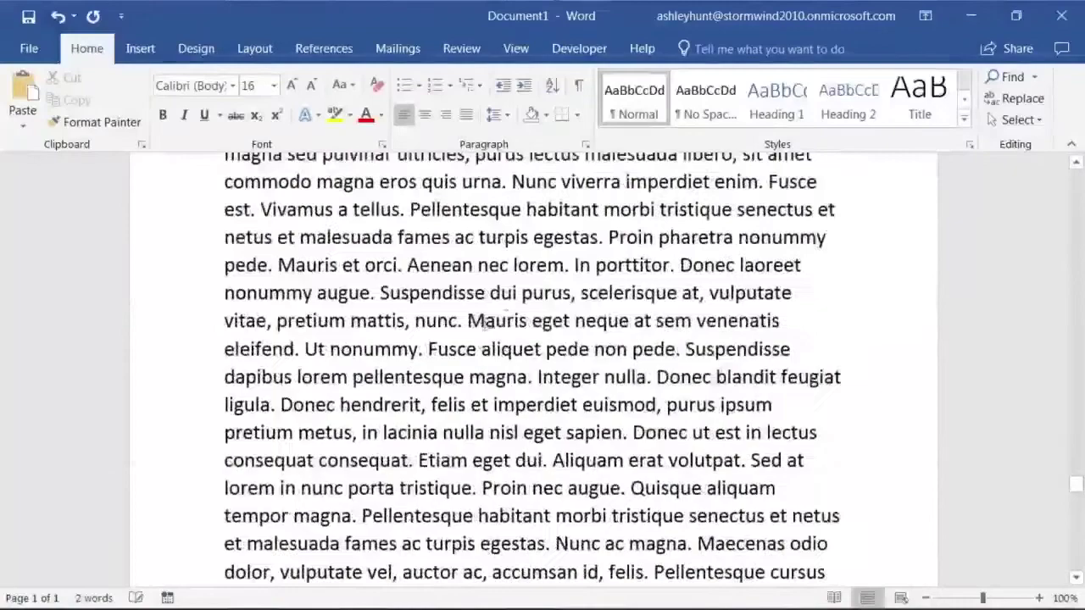
{"action": "left_click_drag", "start_coordinate": [1076, 490], "coordinate": [1076, 551]}
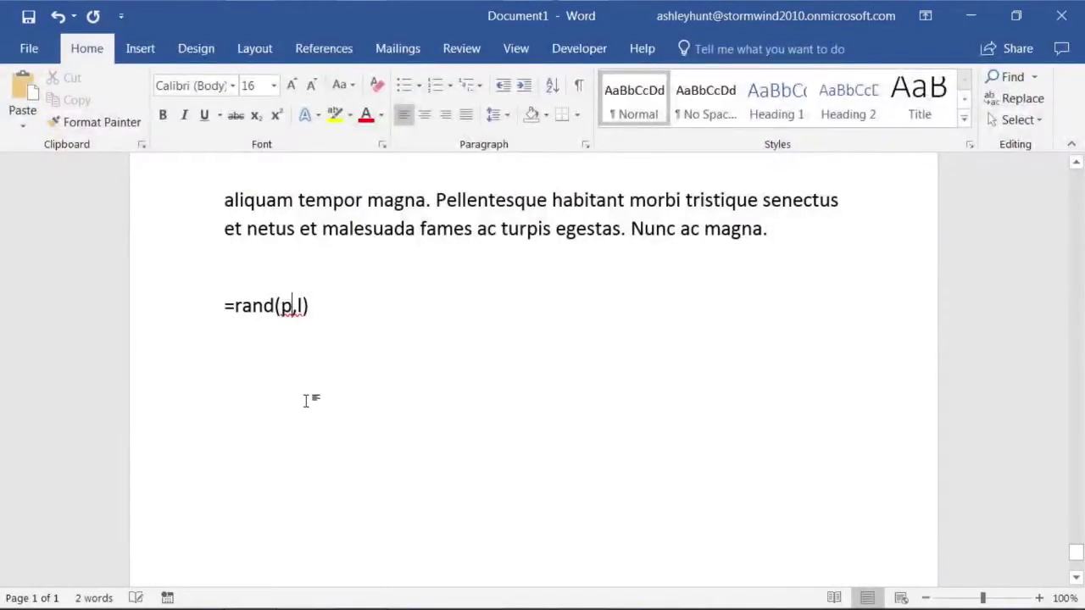
{"action": "double_click", "coordinate": [286, 306]}
{"action": "type", "text": "10"}
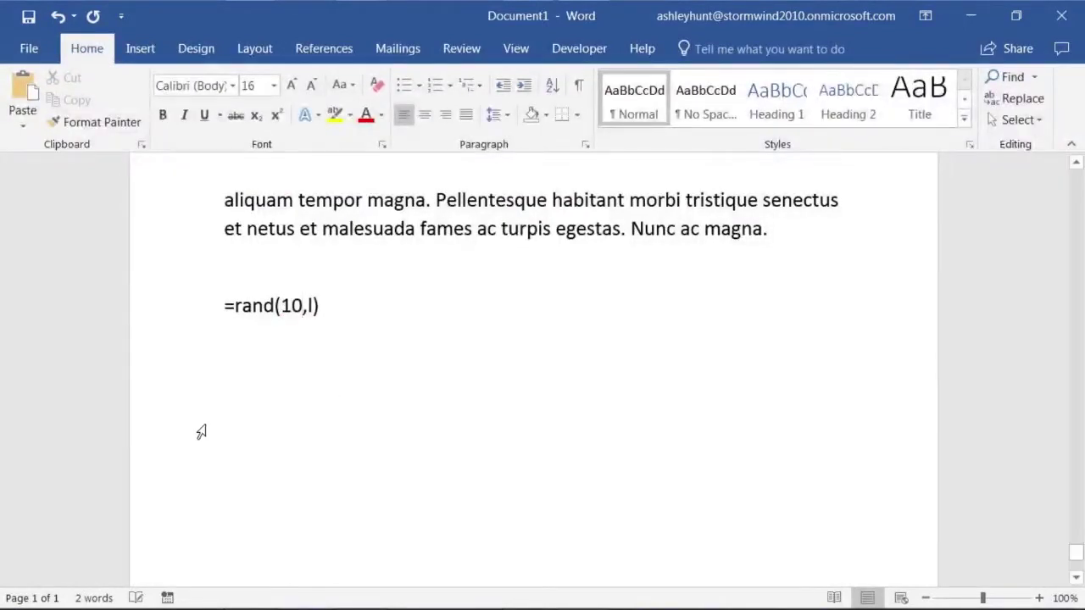
{"action": "double_click", "coordinate": [310, 307]}
{"action": "type", "text": "50"}
{"action": "key", "text": "Return"}
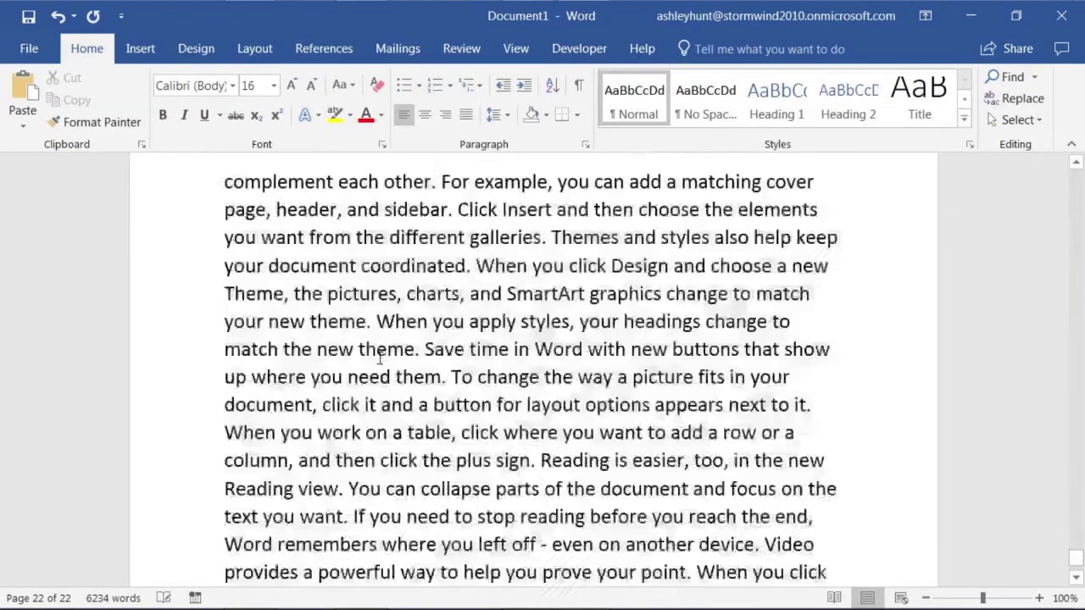
Switch the generated document to Read Mode
{"action": "scroll", "coordinate": [391, 499], "scroll_direction": "up", "scroll_amount": 15}
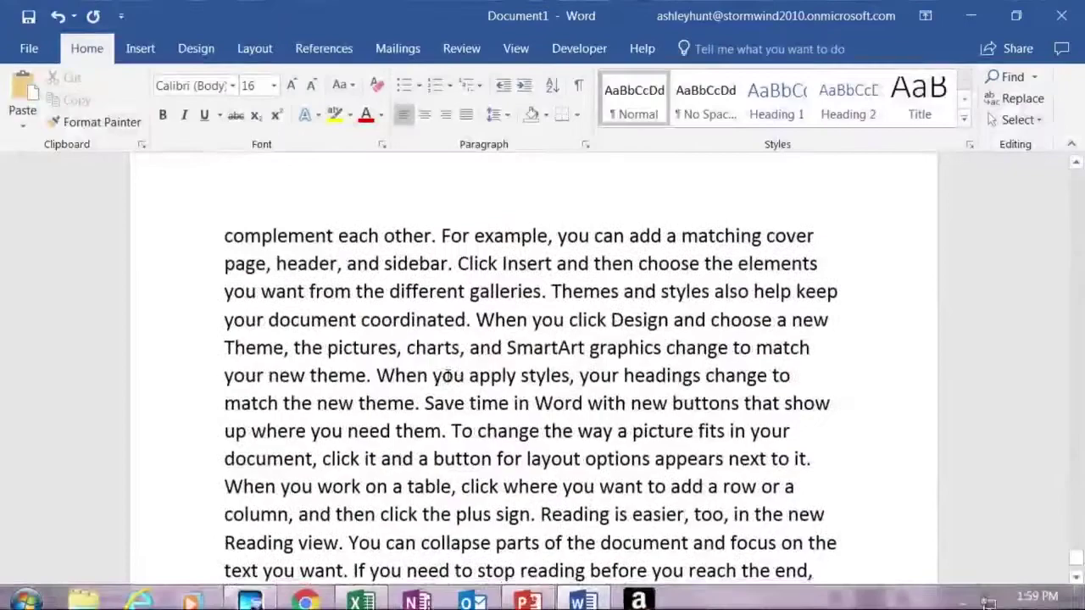
{"action": "scroll", "coordinate": [534, 370], "scroll_direction": "up", "scroll_amount": 10}
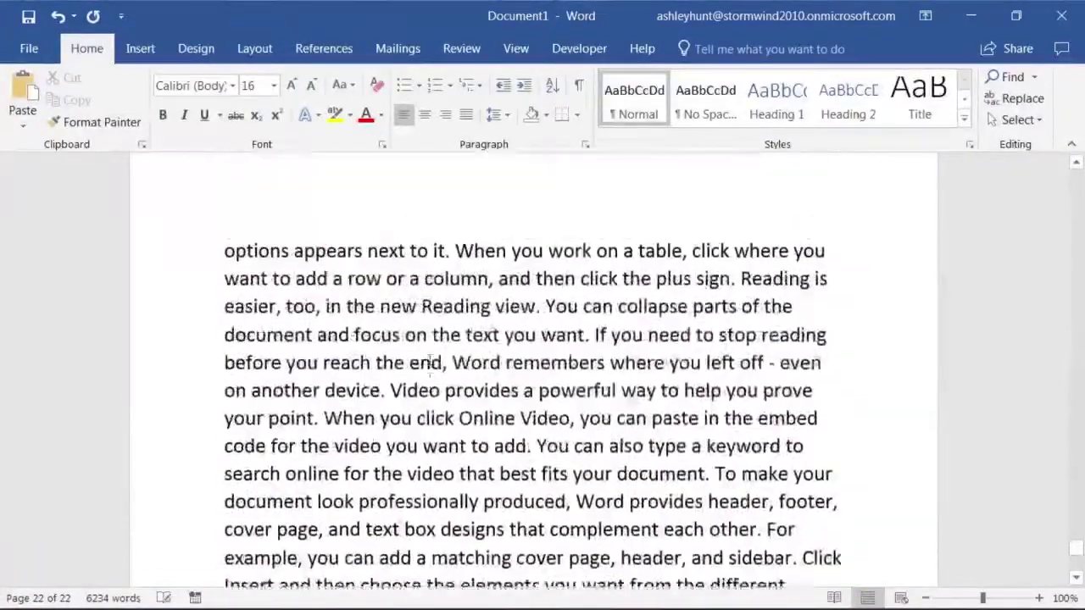
{"action": "scroll", "coordinate": [355, 357], "scroll_direction": "up", "scroll_amount": 15}
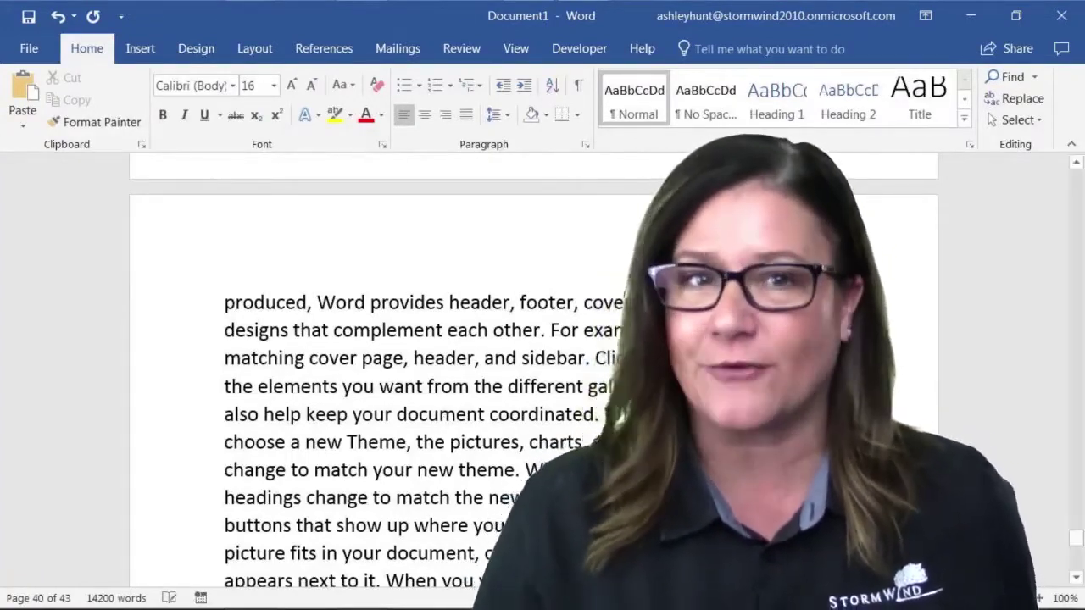
{"action": "left_click", "coordinate": [509, 48]}
{"action": "left_click", "coordinate": [17, 110]}
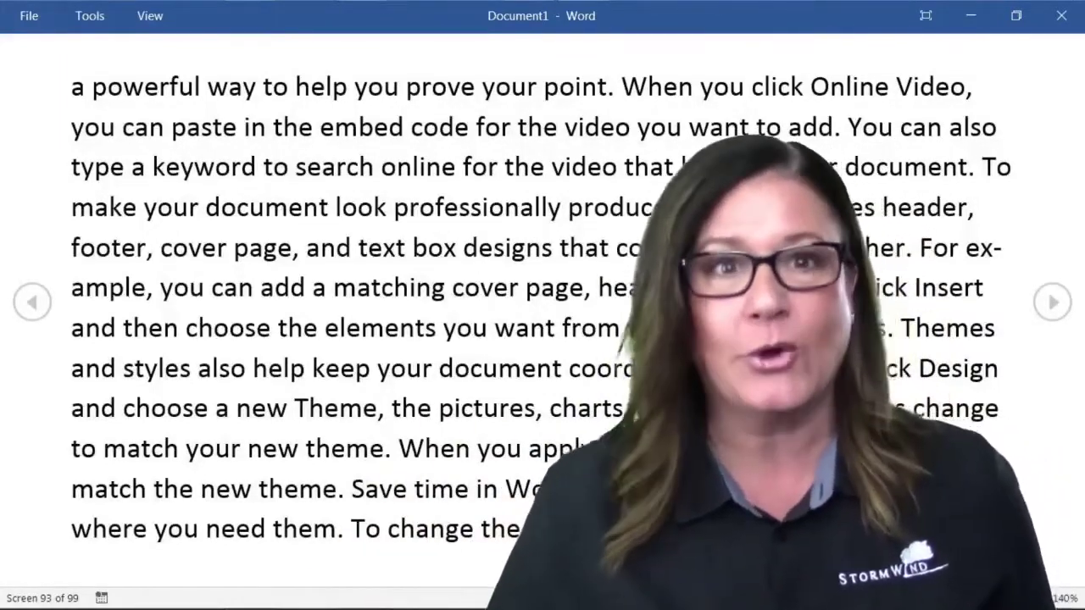
Set the reading page color to Sepia and go forward two screens
{"action": "left_click", "coordinate": [151, 16]}
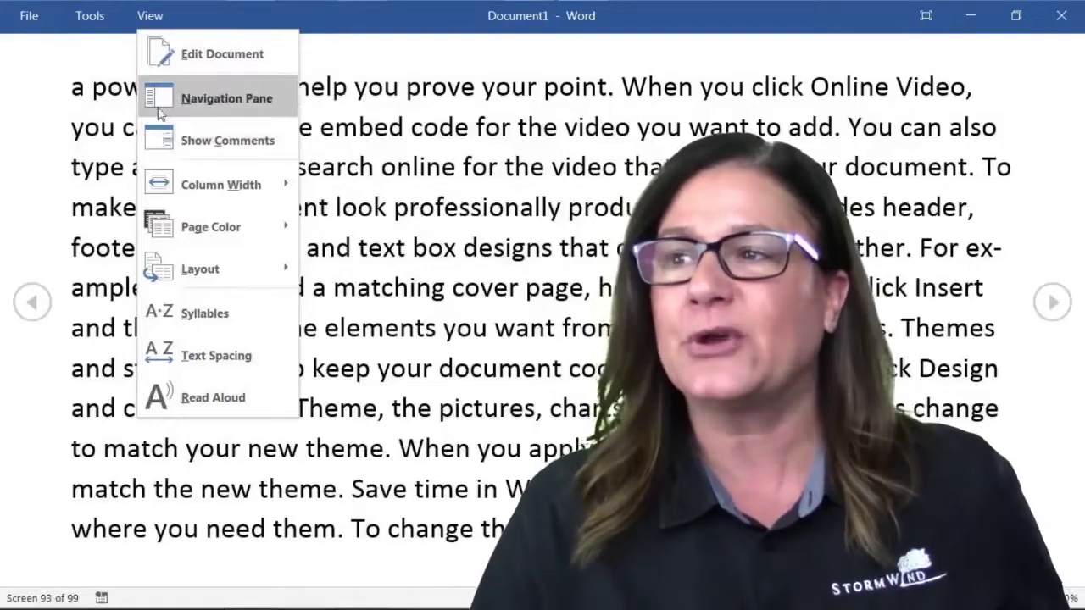
{"action": "mouse_move", "coordinate": [206, 230]}
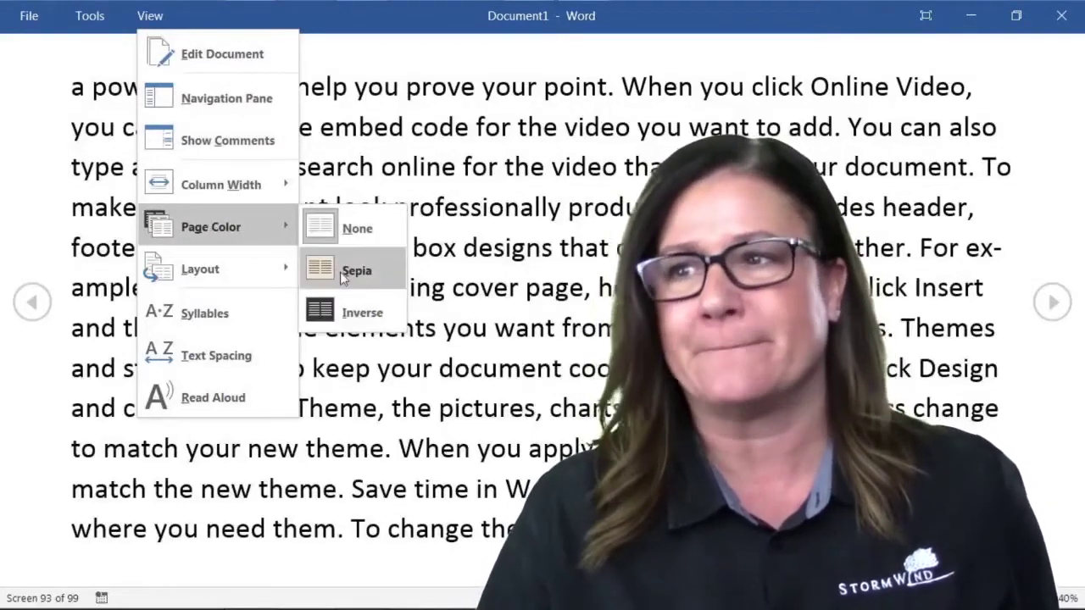
{"action": "left_click", "coordinate": [340, 272]}
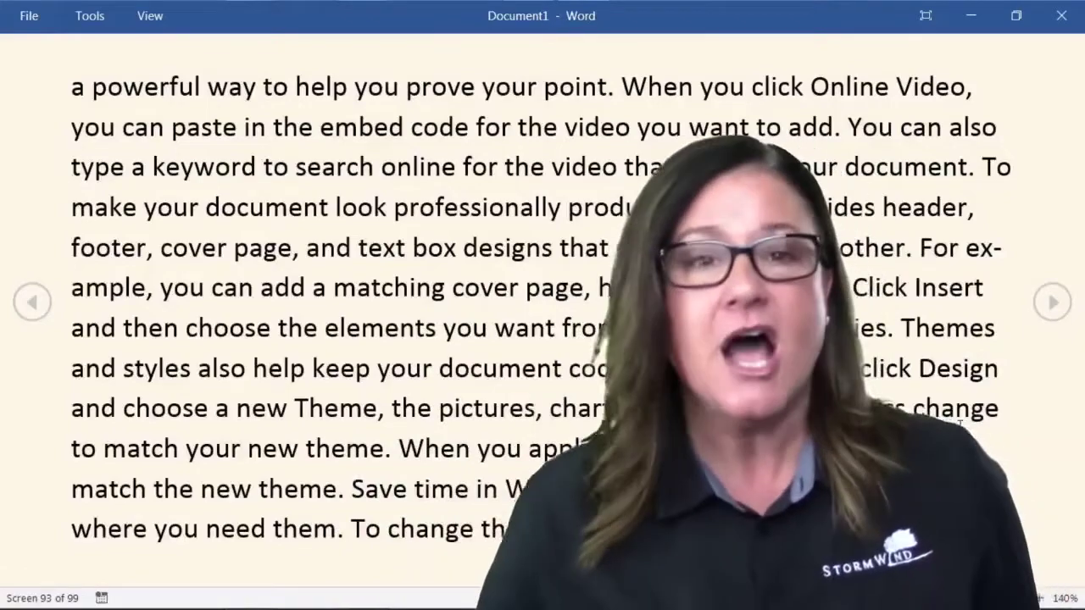
{"action": "left_click", "coordinate": [1051, 302]}
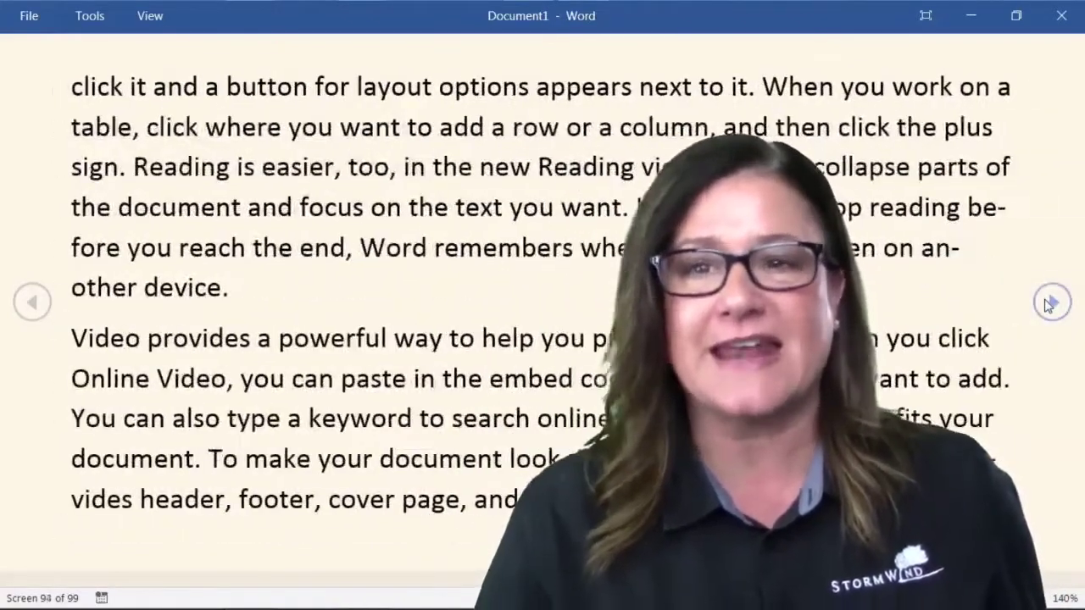
{"action": "left_click", "coordinate": [1050, 303]}
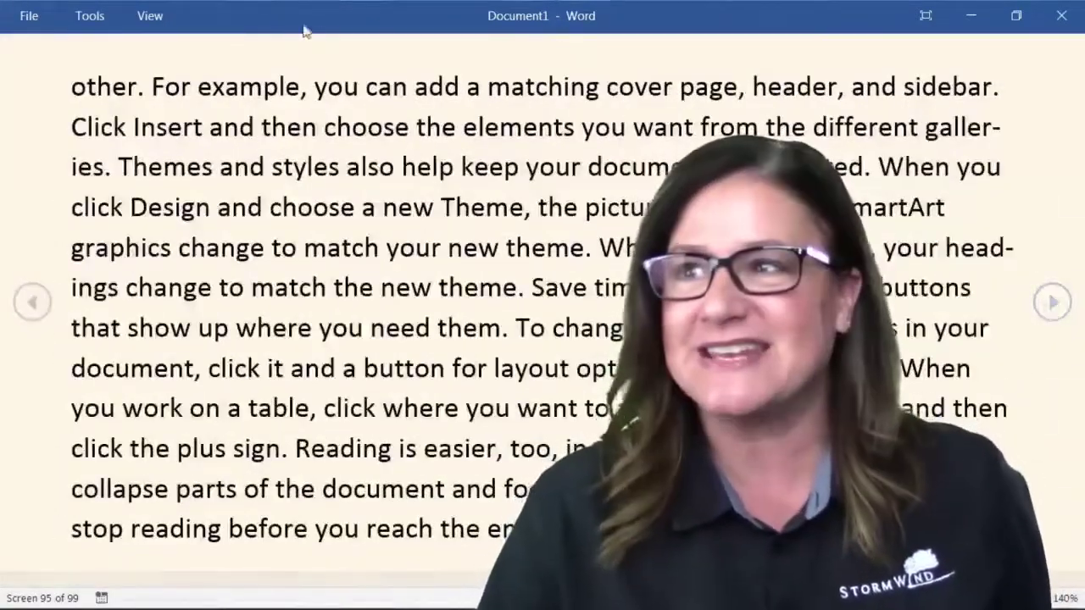
Change the reading page color to Inverse
{"action": "left_click", "coordinate": [157, 17]}
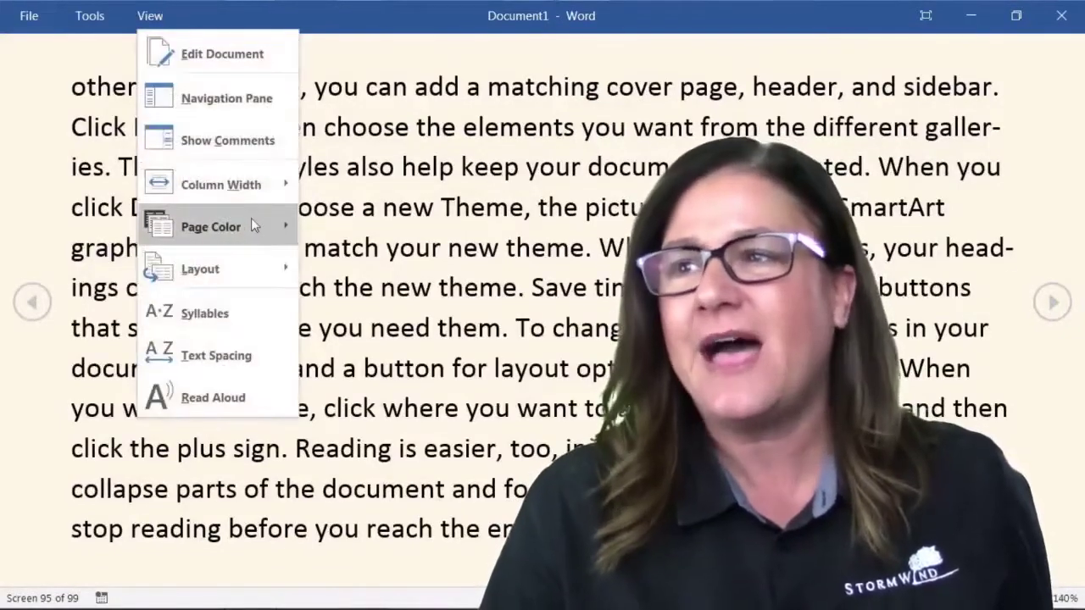
{"action": "mouse_move", "coordinate": [251, 218]}
{"action": "left_click", "coordinate": [358, 310]}
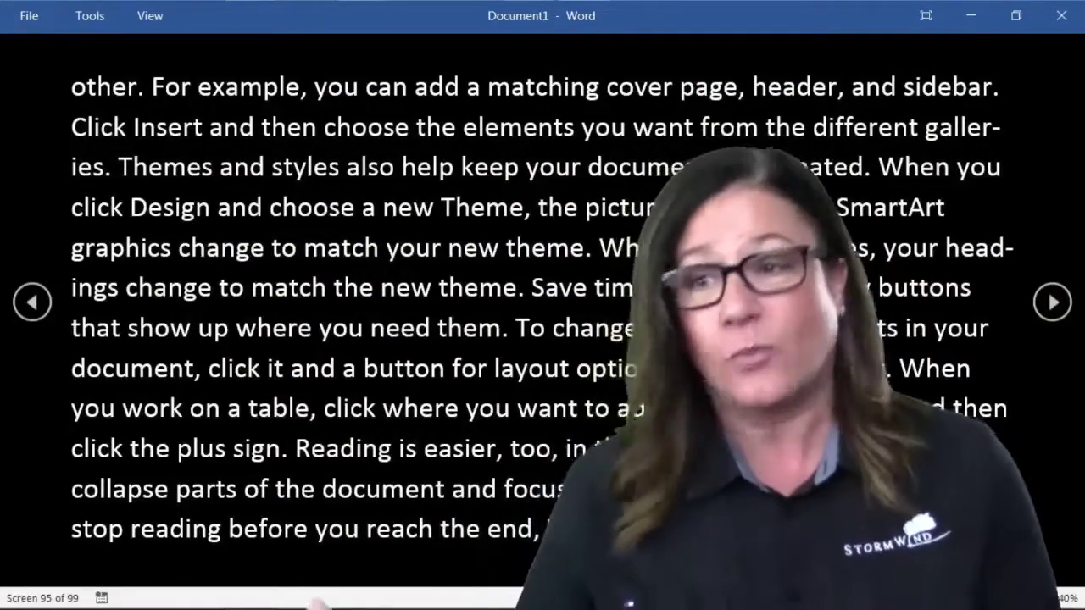
Return the reading page color to Sepia and advance through the following three screens
{"action": "left_click", "coordinate": [153, 15]}
{"action": "mouse_move", "coordinate": [285, 223]}
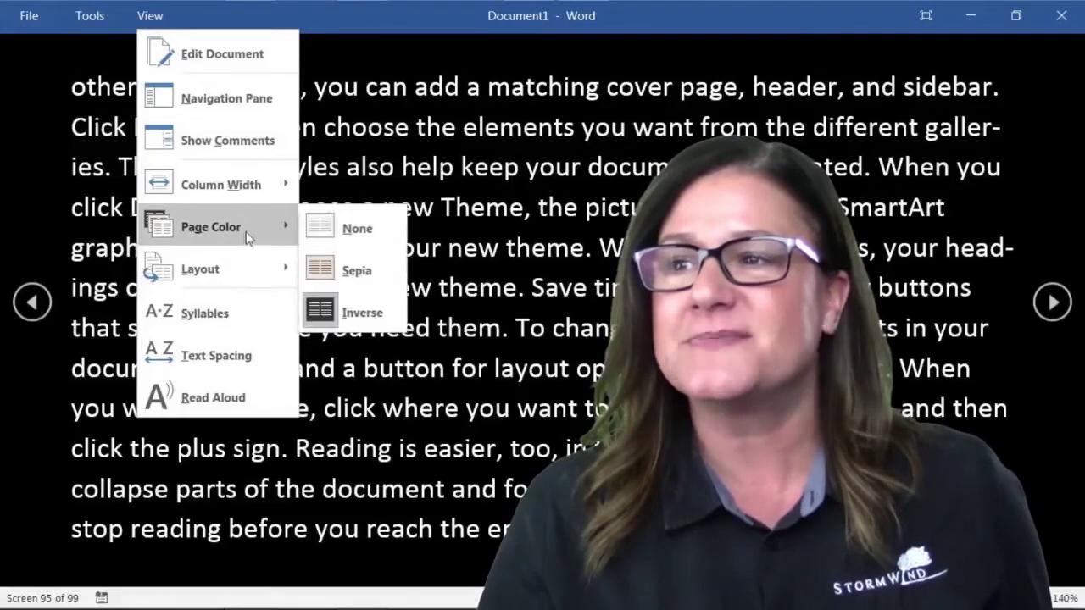
{"action": "left_click", "coordinate": [356, 269]}
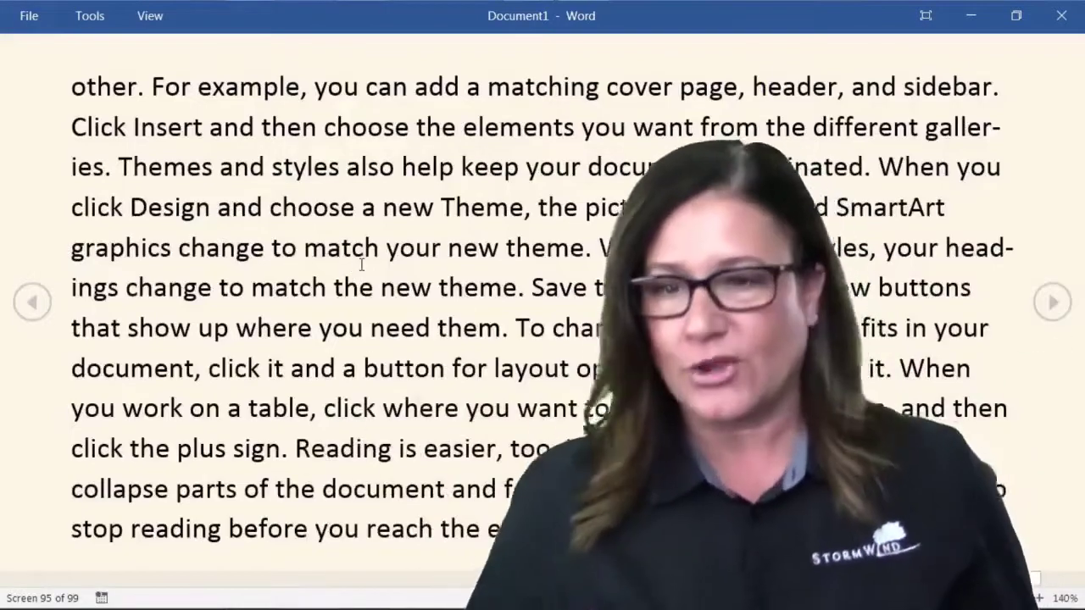
{"action": "left_click", "coordinate": [1049, 310]}
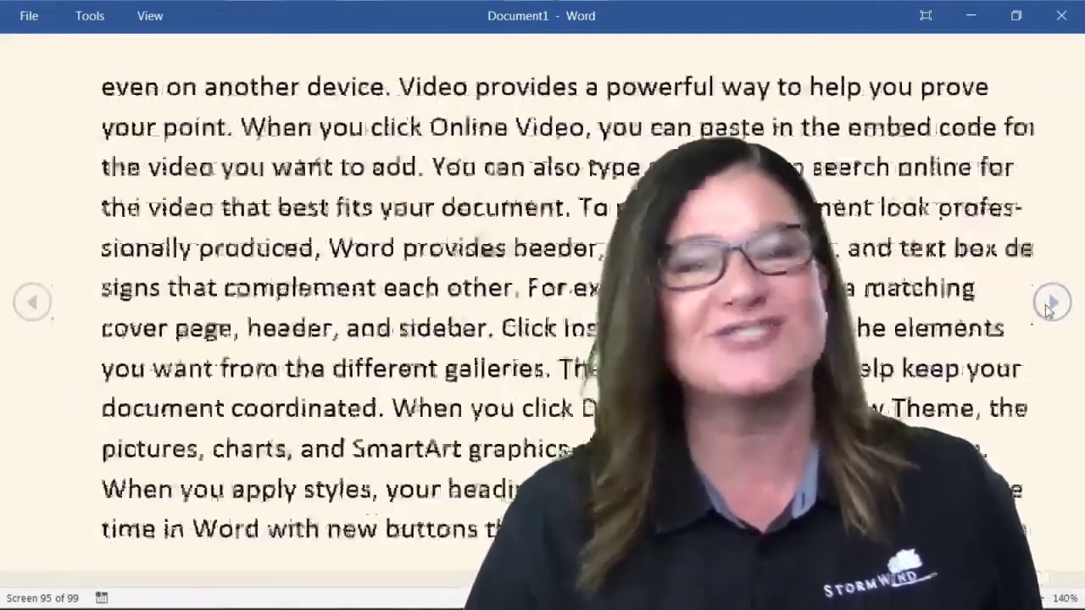
{"action": "left_click", "coordinate": [1051, 305]}
{"action": "left_click", "coordinate": [1050, 305]}
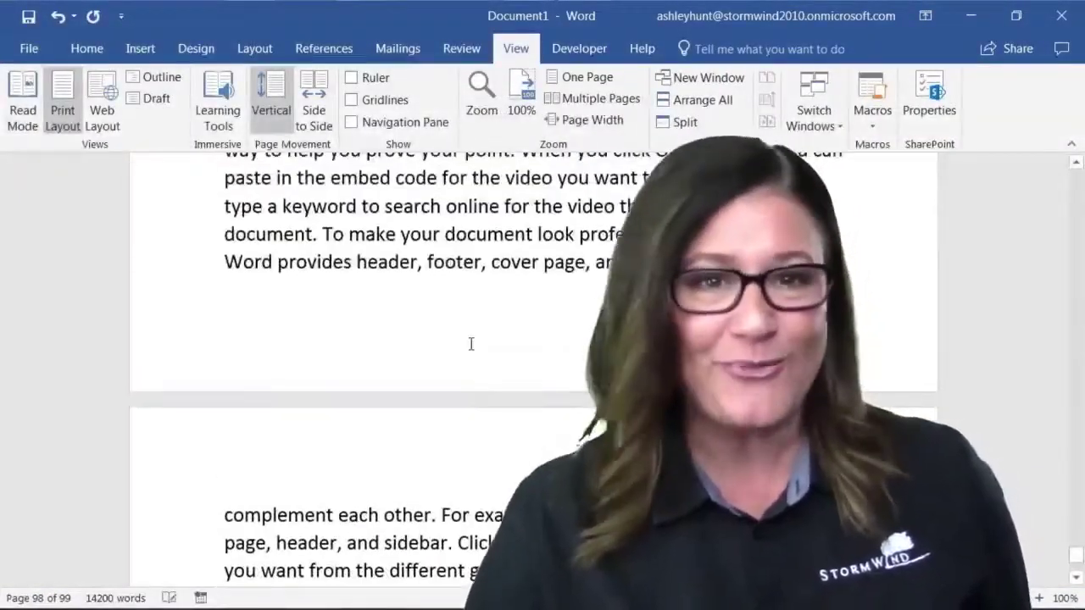
{"action": "scroll", "coordinate": [470, 343], "scroll_direction": "up", "scroll_amount": 4}
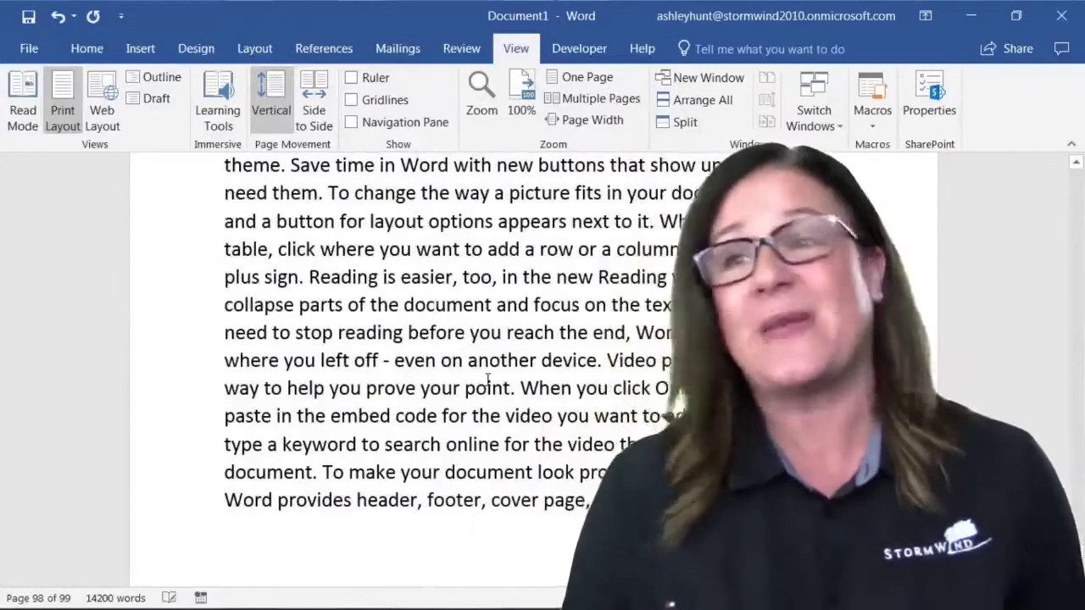